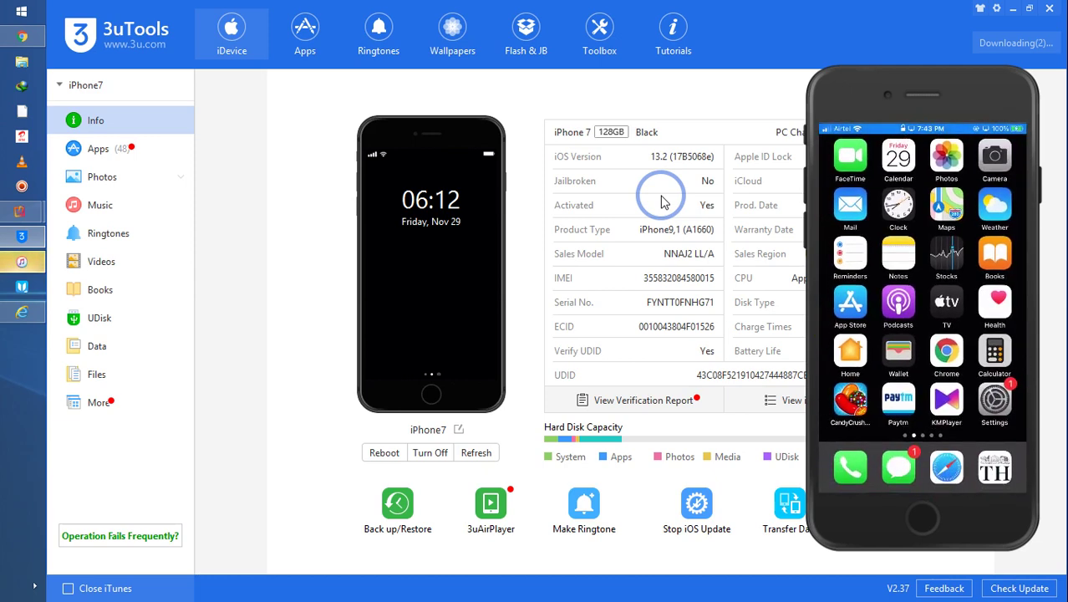
Step: Open the Flash & JB firmware list and move the phone mirror window off the Status and Operation columns
{"action": "mouse_move", "coordinate": [997, 335]}
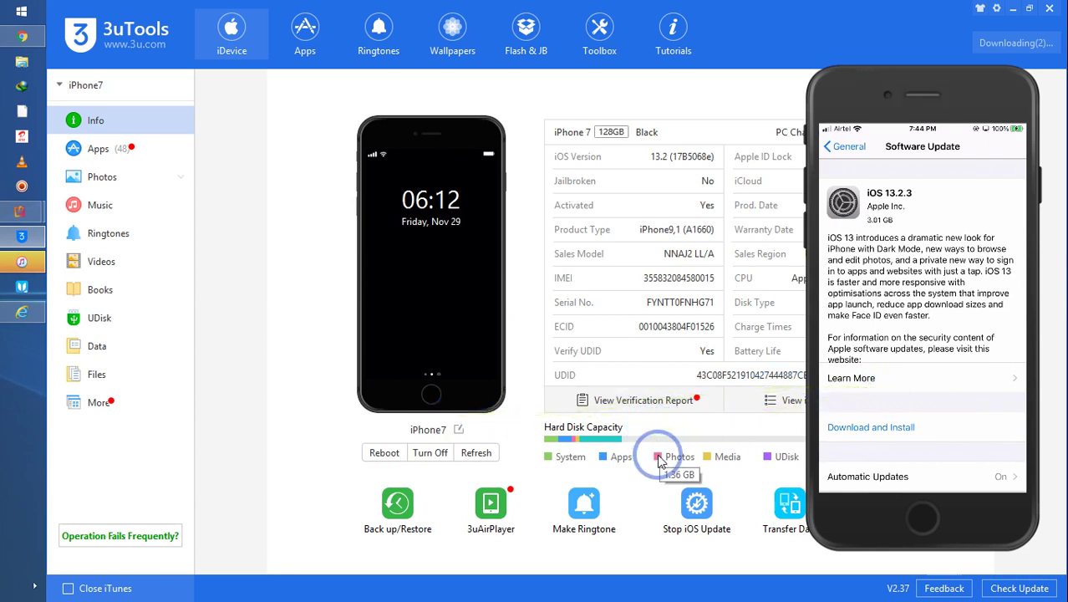
{"action": "key", "text": "super+c"}
{"action": "key", "text": "Escape"}
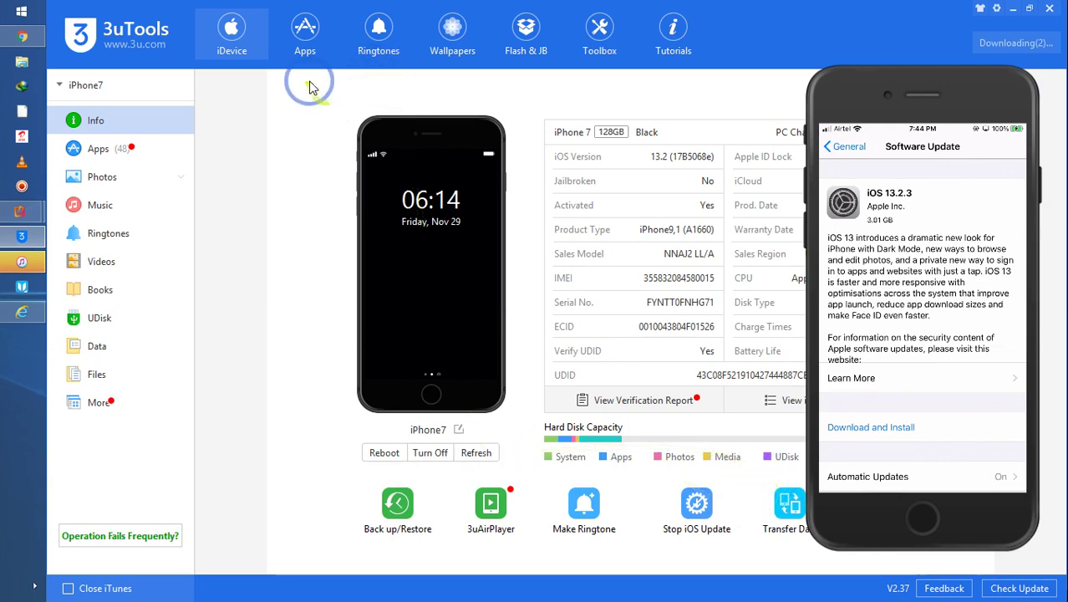
{"action": "left_click", "coordinate": [525, 42]}
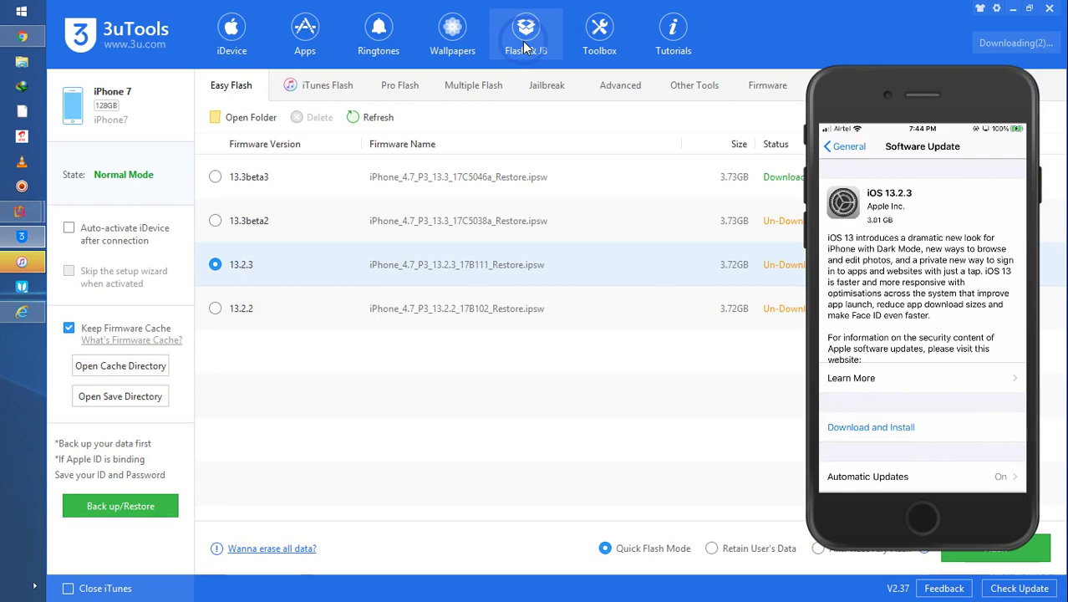
{"action": "left_click_drag", "start_coordinate": [844, 75], "coordinate": [120, 176]}
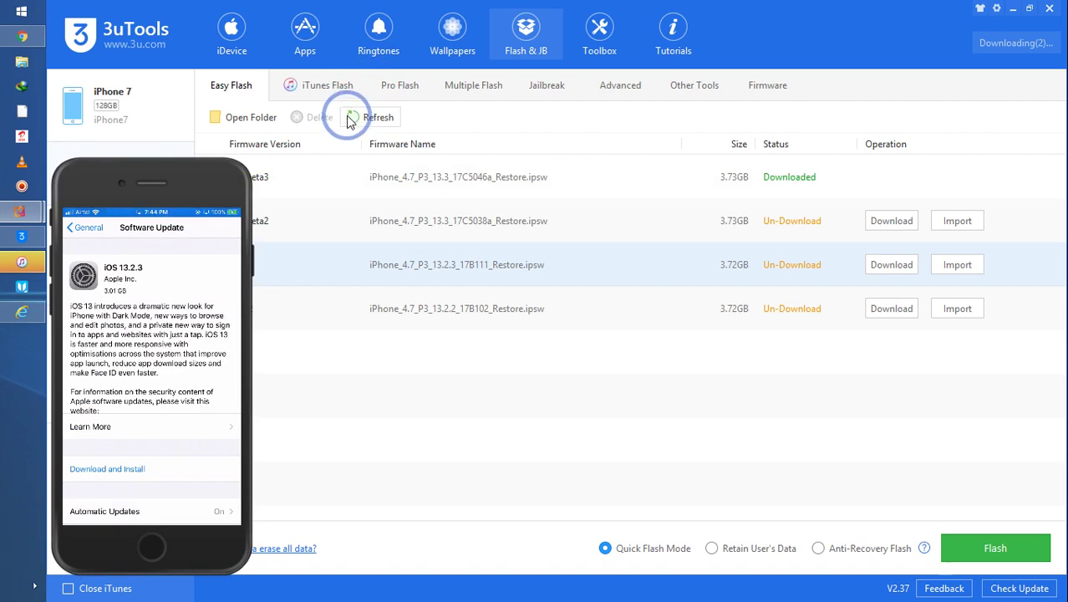
Step: Refresh the Easy Flash firmware list and move the phone mirror window off the device state panel
{"action": "left_click_drag", "start_coordinate": [259, 56], "coordinate": [522, 6]}
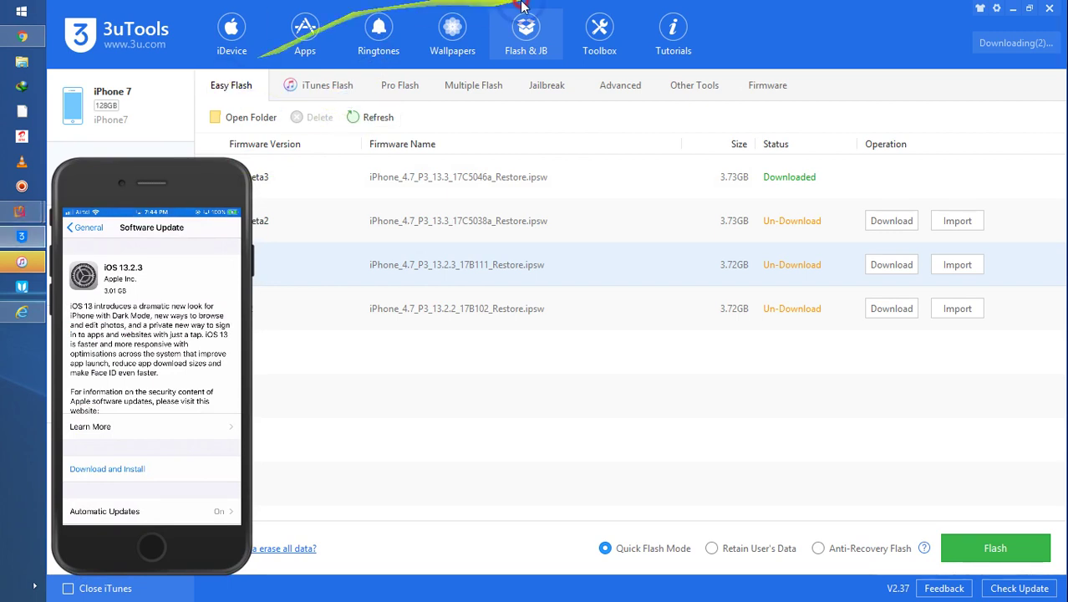
{"action": "left_click", "coordinate": [527, 52]}
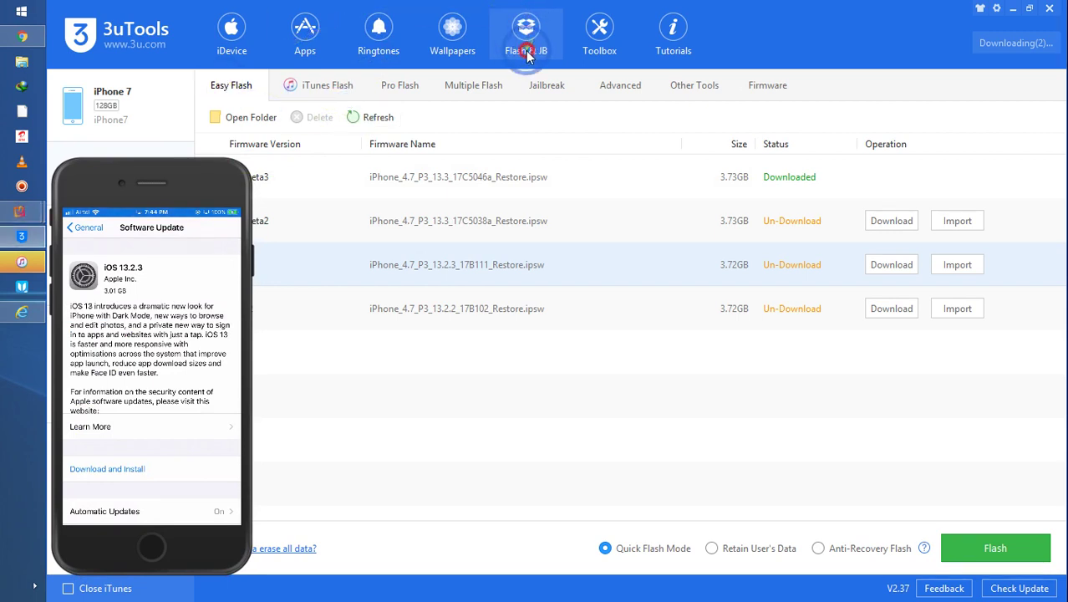
{"action": "left_click", "coordinate": [240, 100]}
{"action": "mouse_move", "coordinate": [231, 90]}
{"action": "left_mouse_down"}
{"action": "mouse_move", "coordinate": [615, 172]}
{"action": "mouse_move", "coordinate": [706, 153]}
{"action": "mouse_move", "coordinate": [363, 115]}
{"action": "mouse_move", "coordinate": [255, 114]}
{"action": "mouse_move", "coordinate": [358, 112]}
{"action": "left_mouse_up"}
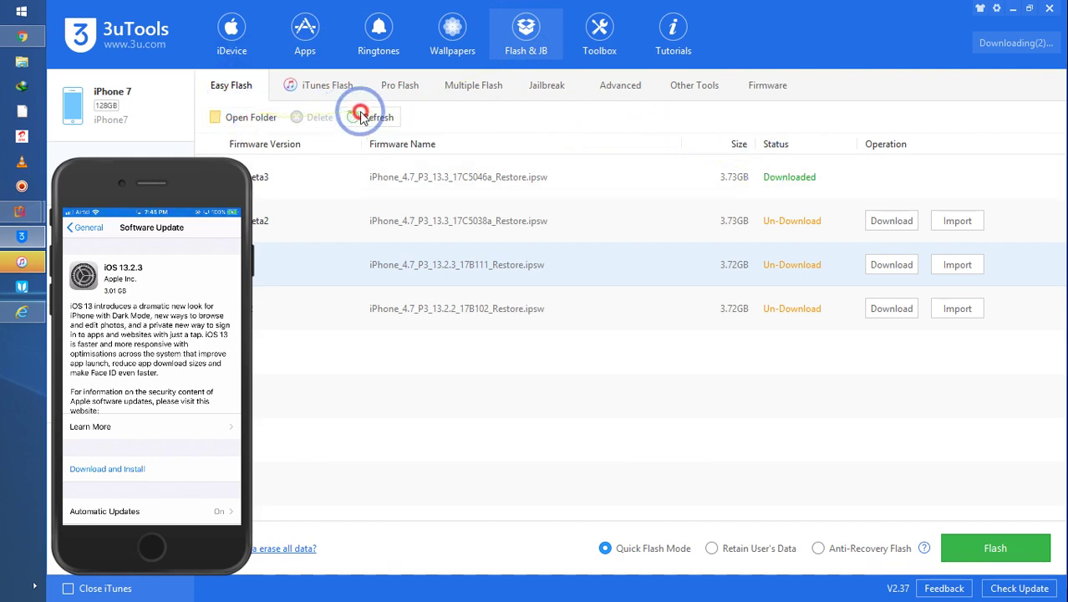
{"action": "left_click", "coordinate": [358, 117]}
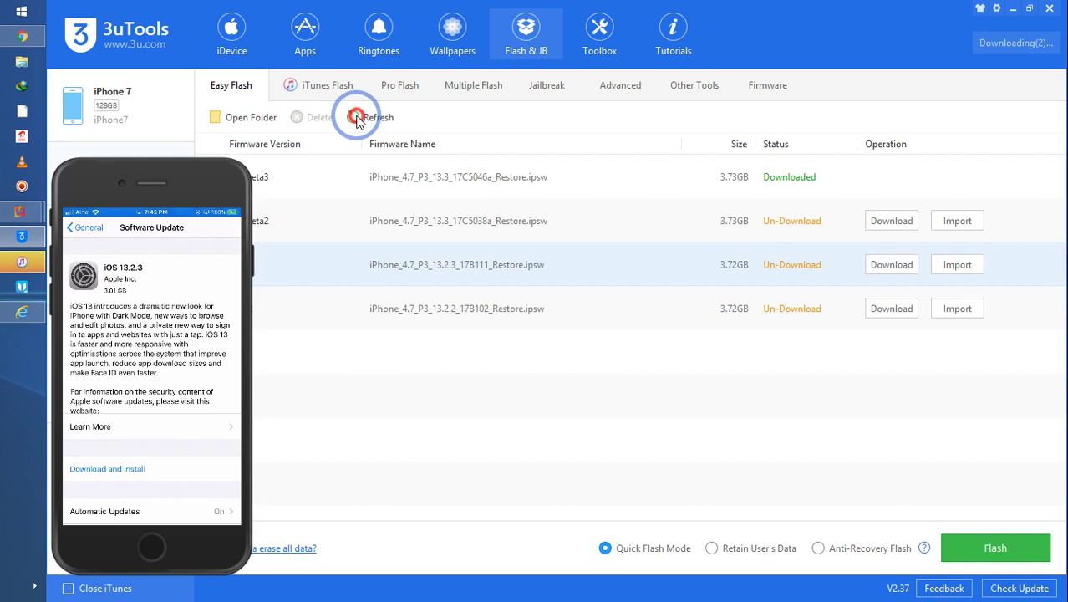
{"action": "mouse_move", "coordinate": [358, 119]}
{"action": "left_mouse_down"}
{"action": "mouse_move", "coordinate": [674, 204]}
{"action": "mouse_move", "coordinate": [474, 212]}
{"action": "mouse_move", "coordinate": [473, 179]}
{"action": "mouse_move", "coordinate": [178, 186]}
{"action": "mouse_move", "coordinate": [169, 58]}
{"action": "mouse_move", "coordinate": [472, 107]}
{"action": "mouse_move", "coordinate": [822, 111]}
{"action": "mouse_move", "coordinate": [942, 58]}
{"action": "mouse_move", "coordinate": [941, 39]}
{"action": "left_mouse_up"}
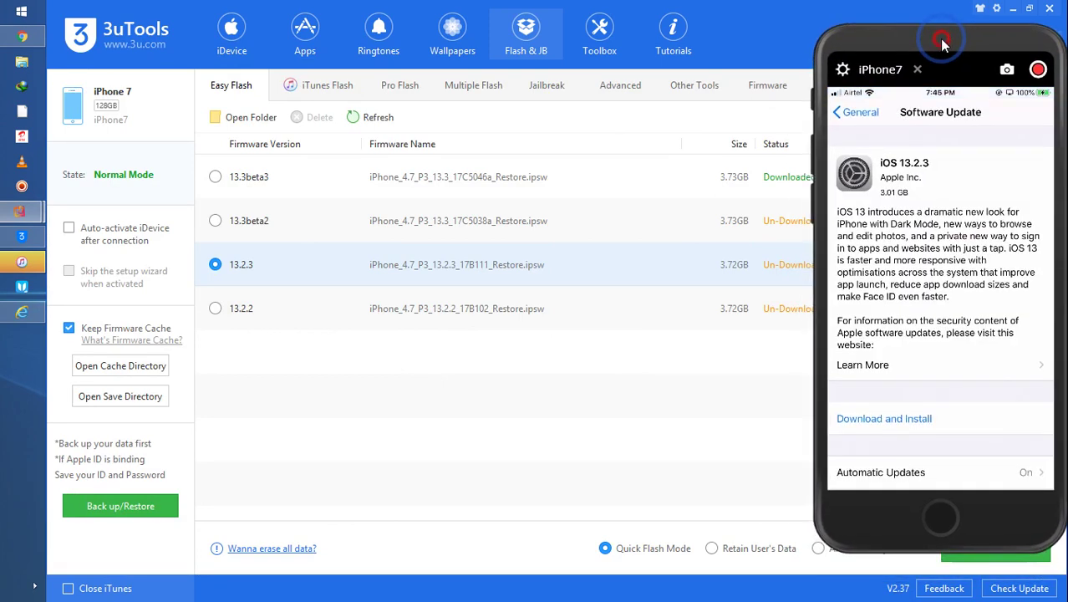
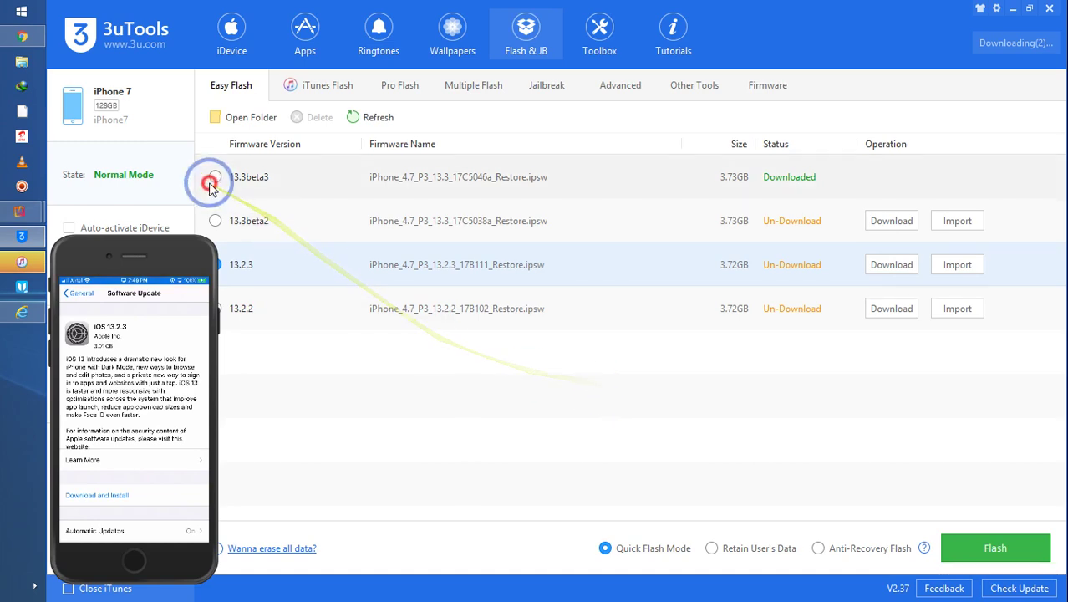
Step: Switch to Chrome, open the IPSW Downloads site from the ipsw search results and choose the iPhone product
{"action": "left_click", "coordinate": [23, 36]}
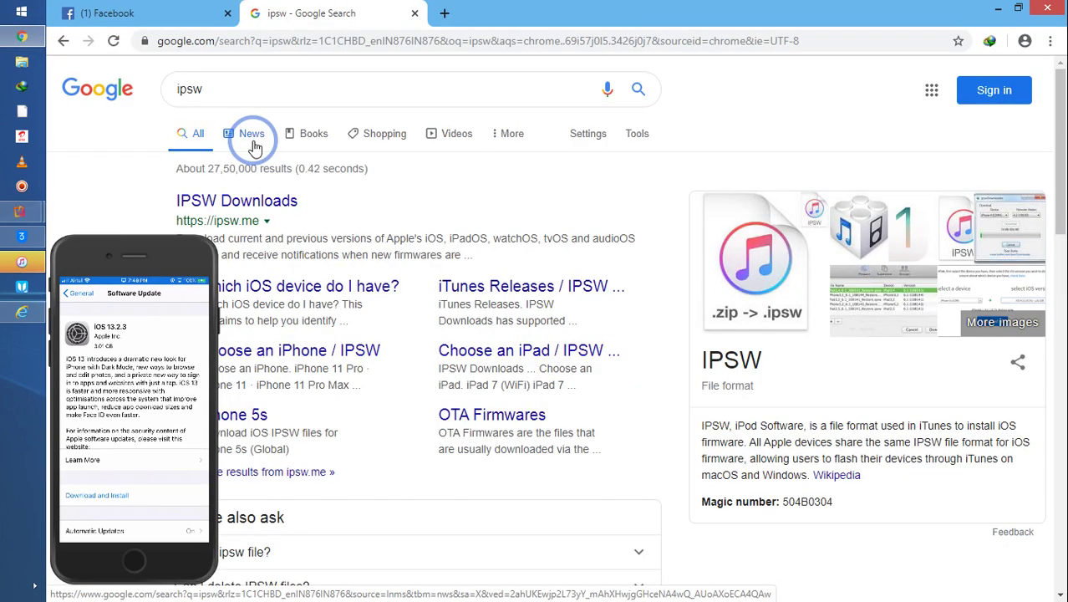
{"action": "left_click", "coordinate": [224, 203]}
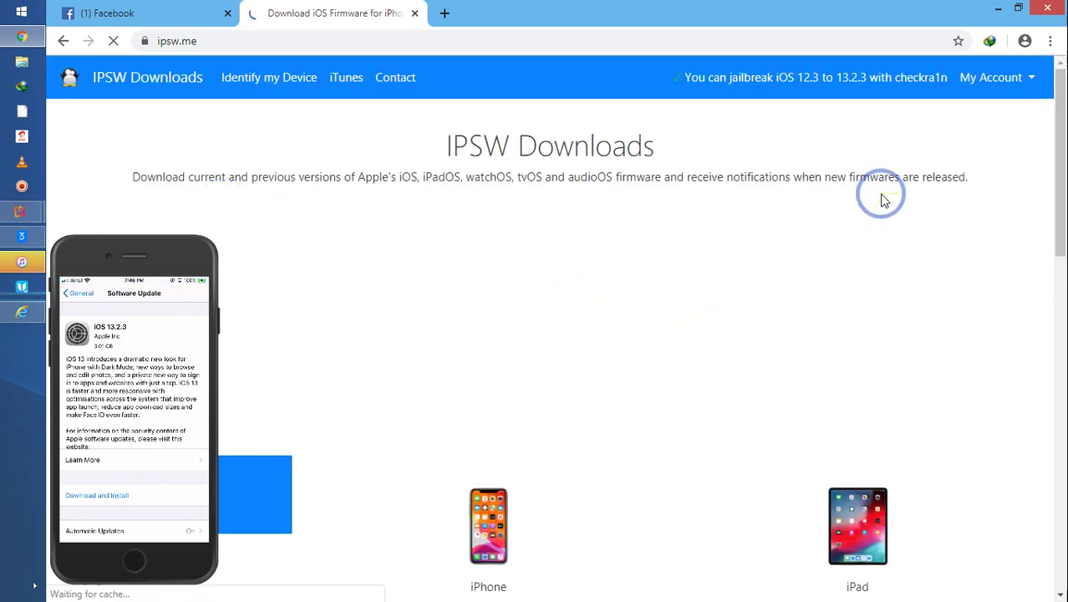
{"action": "left_click", "coordinate": [1052, 230]}
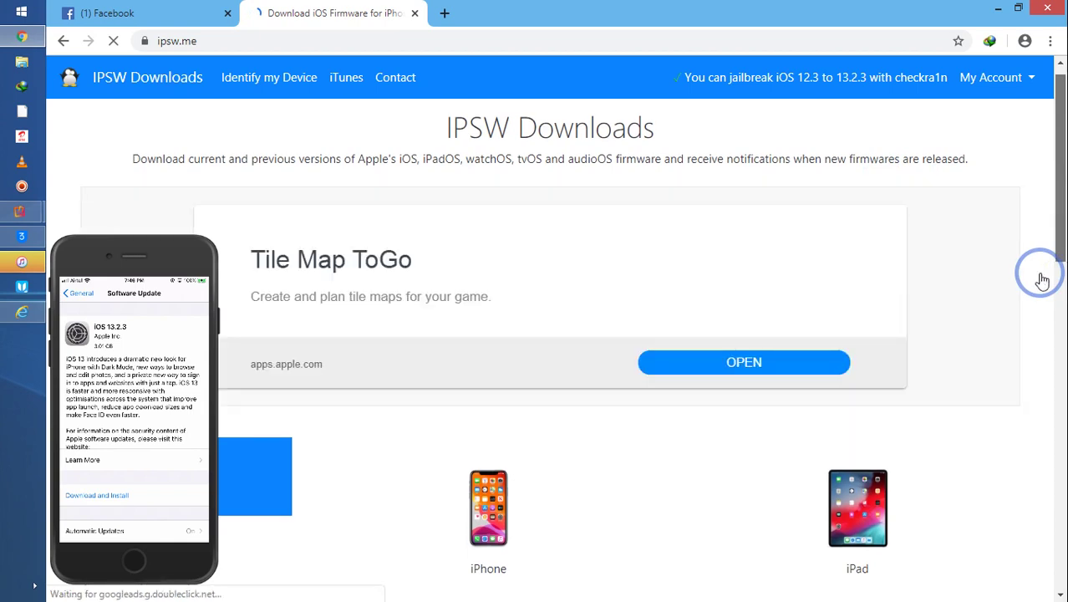
{"action": "scroll", "coordinate": [1043, 280], "scroll_direction": "down", "scroll_amount": 2}
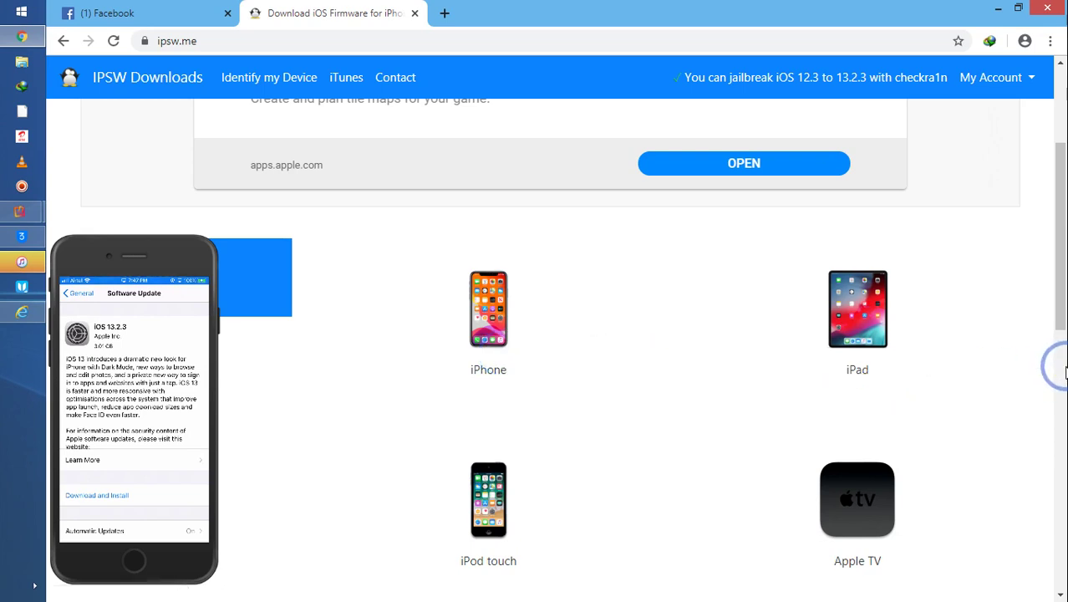
{"action": "left_click", "coordinate": [1060, 366]}
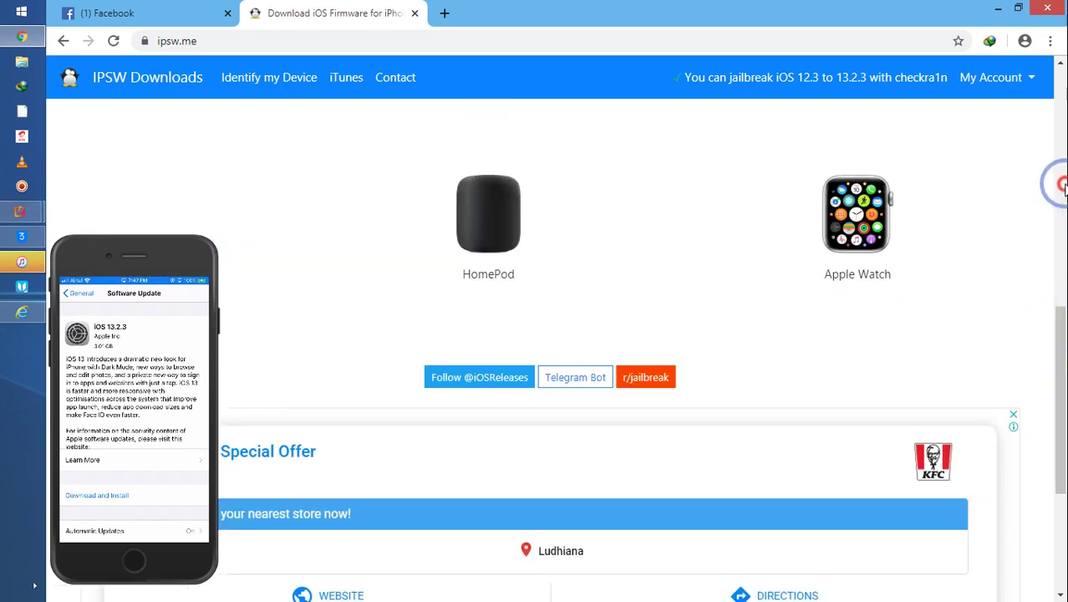
{"action": "left_click", "coordinate": [1063, 188]}
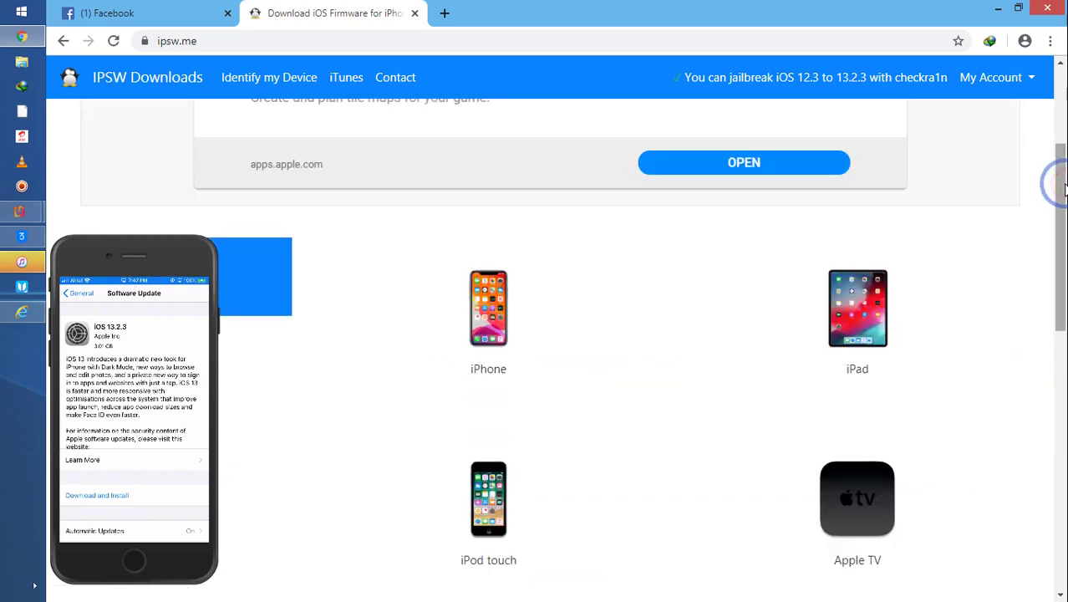
{"action": "left_click", "coordinate": [492, 330]}
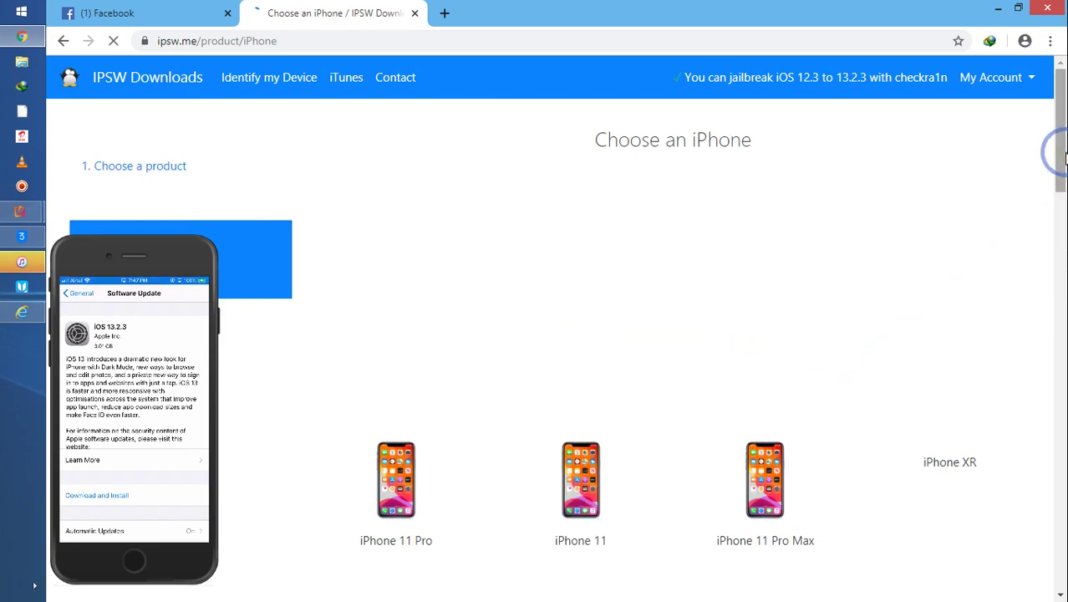
Step: Open the list of IPSW files for the iPhone 7 (GSM)
{"action": "left_click_drag", "start_coordinate": [1061, 163], "coordinate": [1061, 242]}
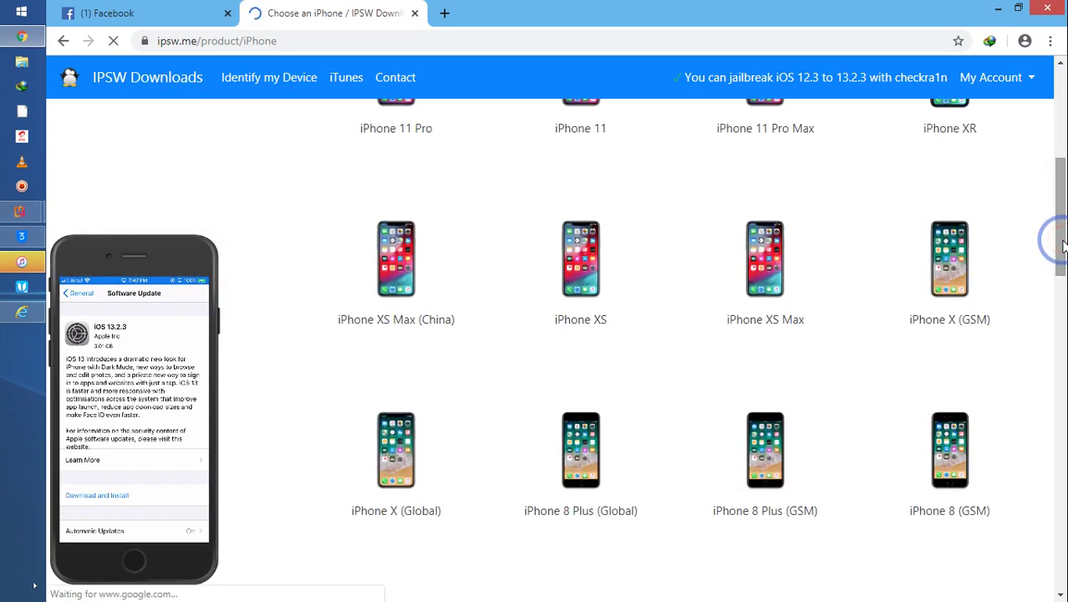
{"action": "left_click", "coordinate": [1062, 216]}
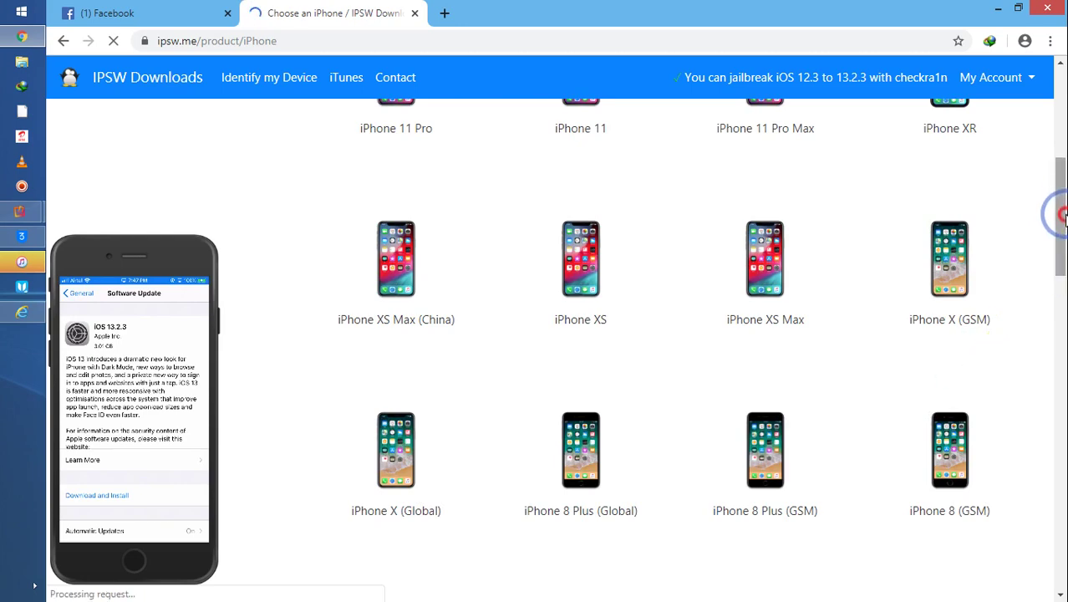
{"action": "left_click_drag", "start_coordinate": [1062, 216], "coordinate": [1060, 295]}
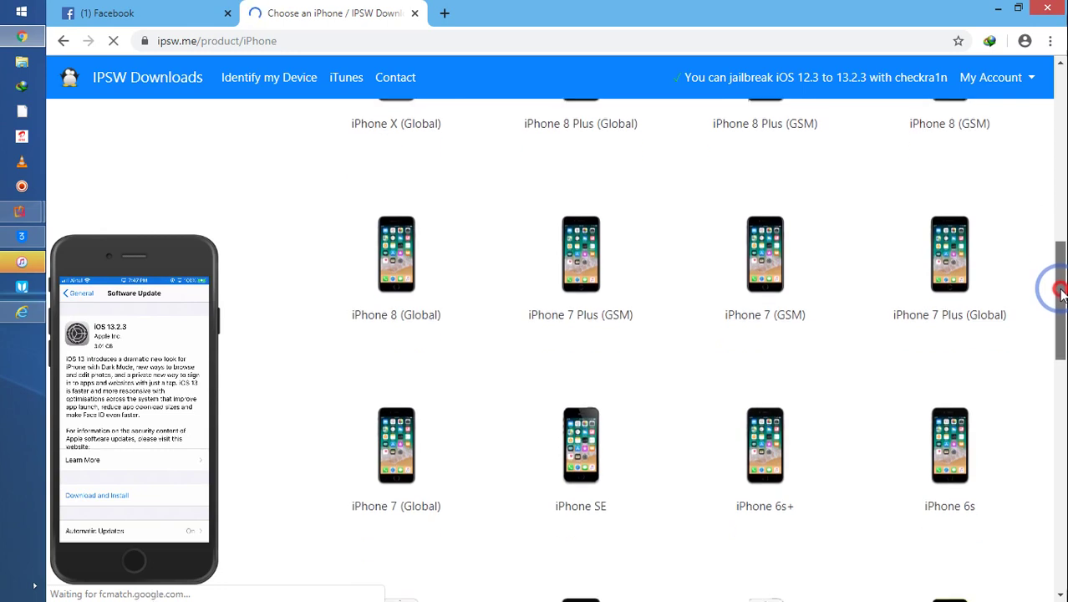
{"action": "left_click", "coordinate": [775, 237]}
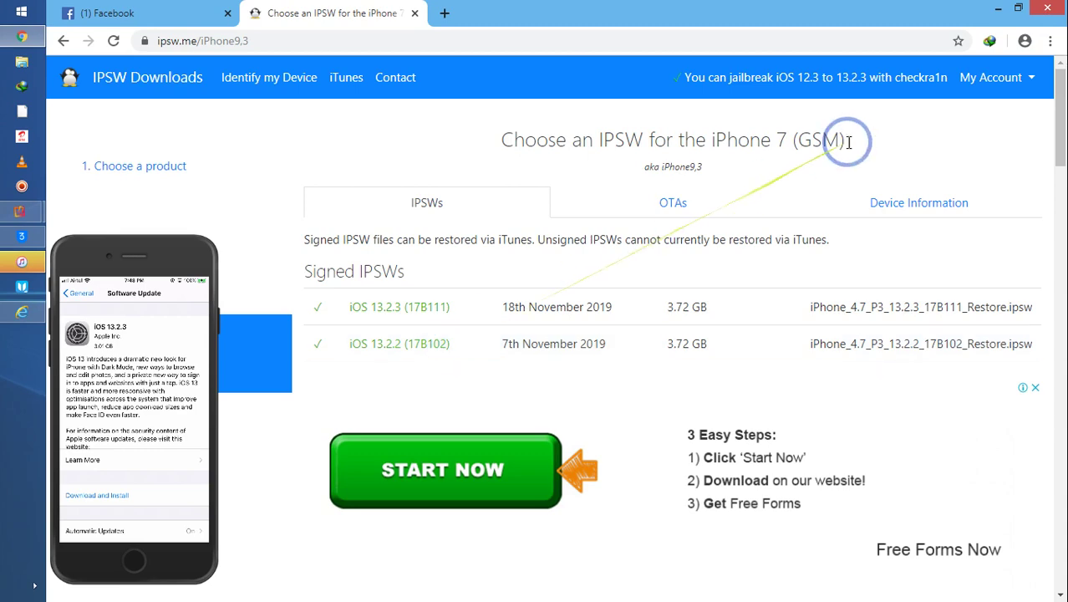
Step: Return to 3uTools and examine which iPhone 7 firmware versions in the Firmware catalogue can be flashed or jailbroken
{"action": "left_click", "coordinate": [1000, 10]}
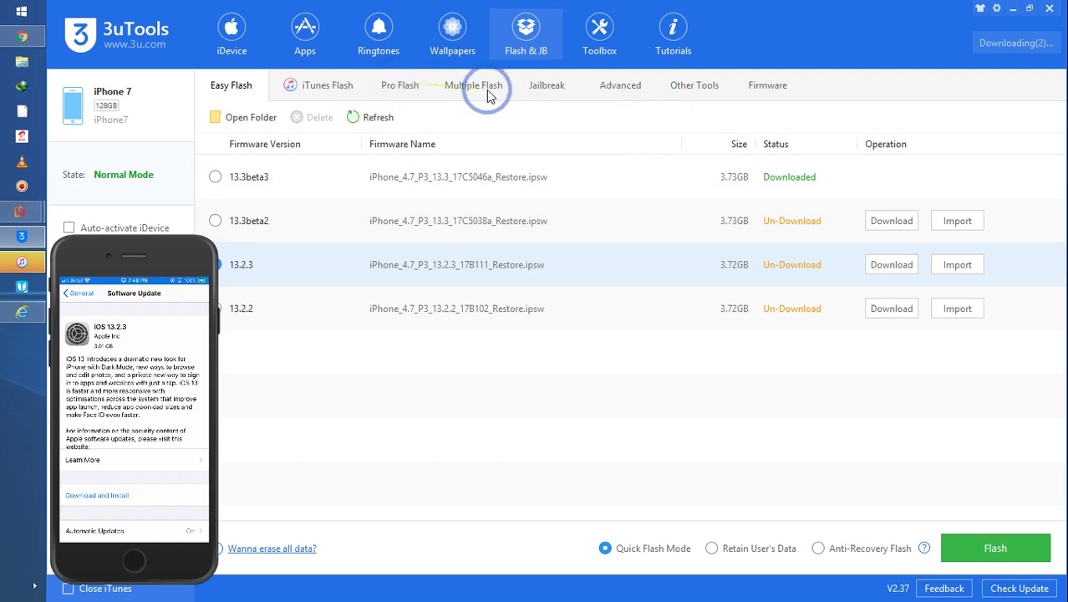
{"action": "left_click", "coordinate": [762, 88]}
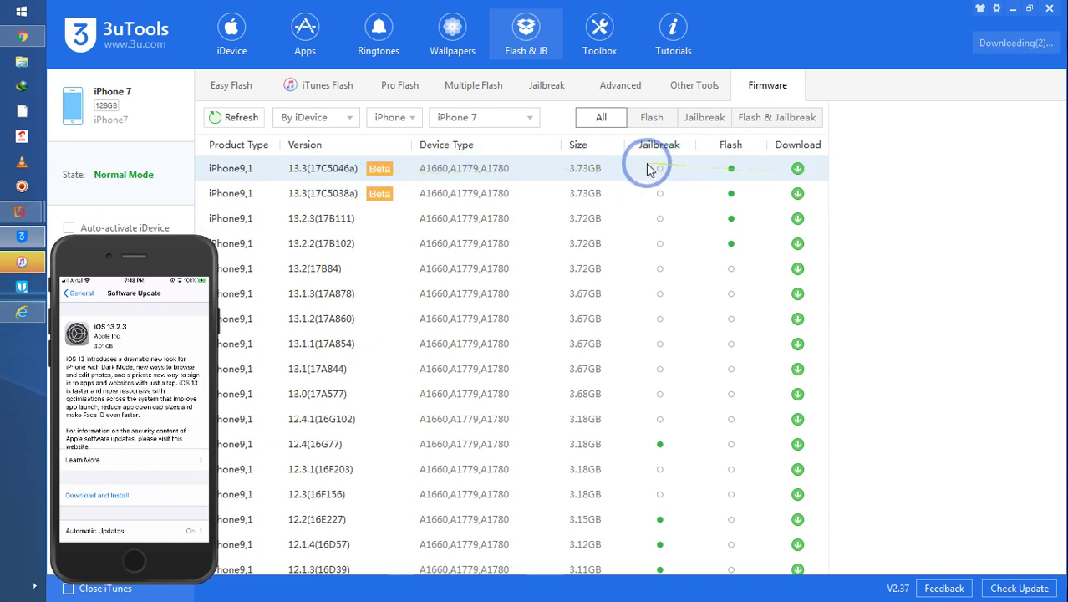
{"action": "left_click", "coordinate": [242, 119]}
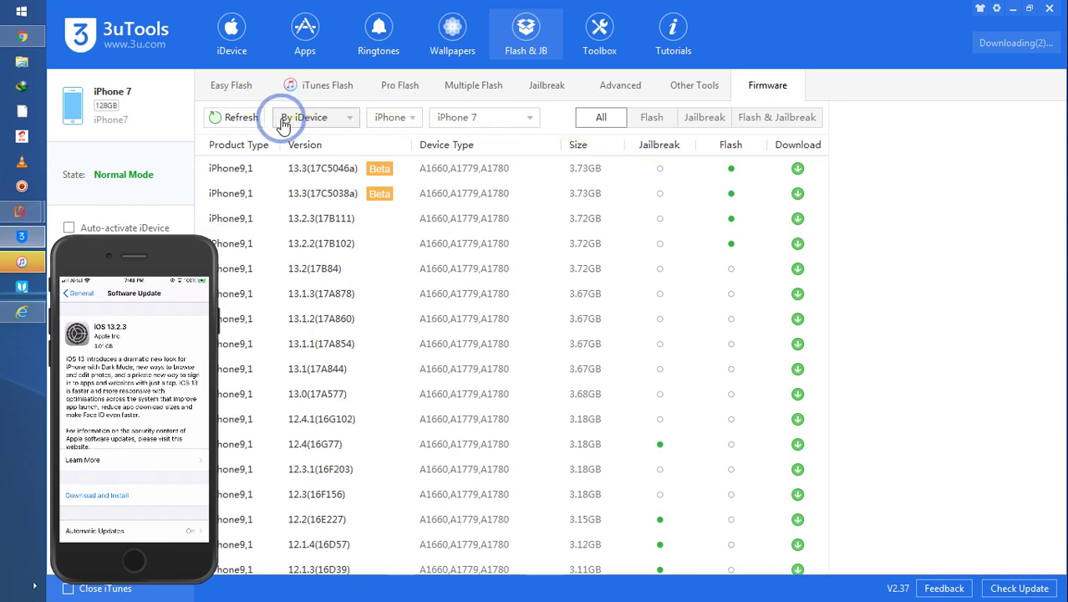
Step: Start flashing the 13.3beta3 firmware from Easy Flash in Quick Flash Mode, accepting both the flash reminder and the Find my iPhone reminder
{"action": "left_click", "coordinate": [219, 90]}
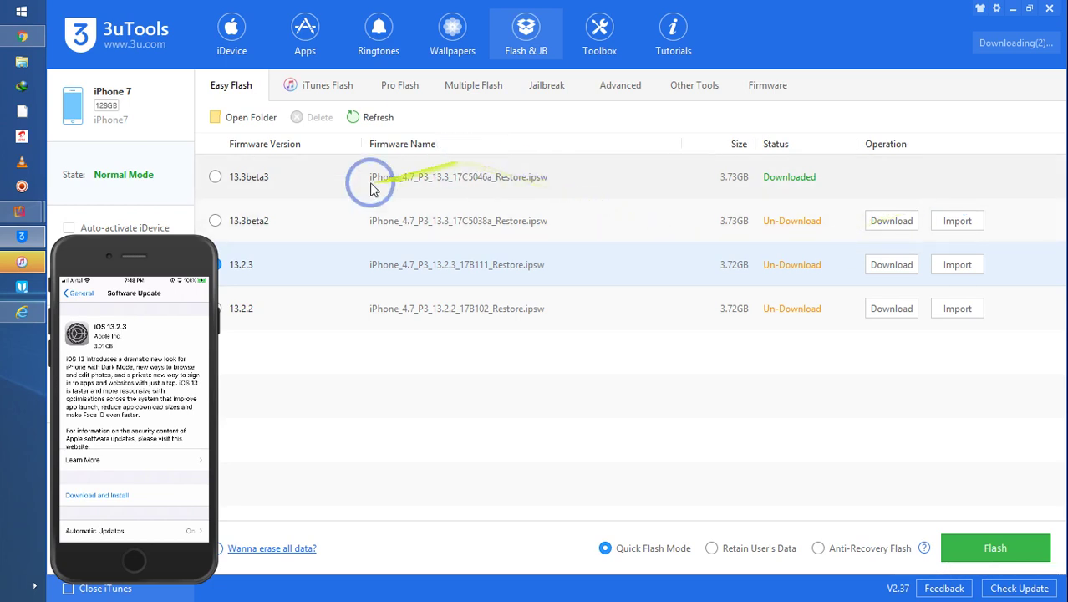
{"action": "left_click", "coordinate": [216, 177]}
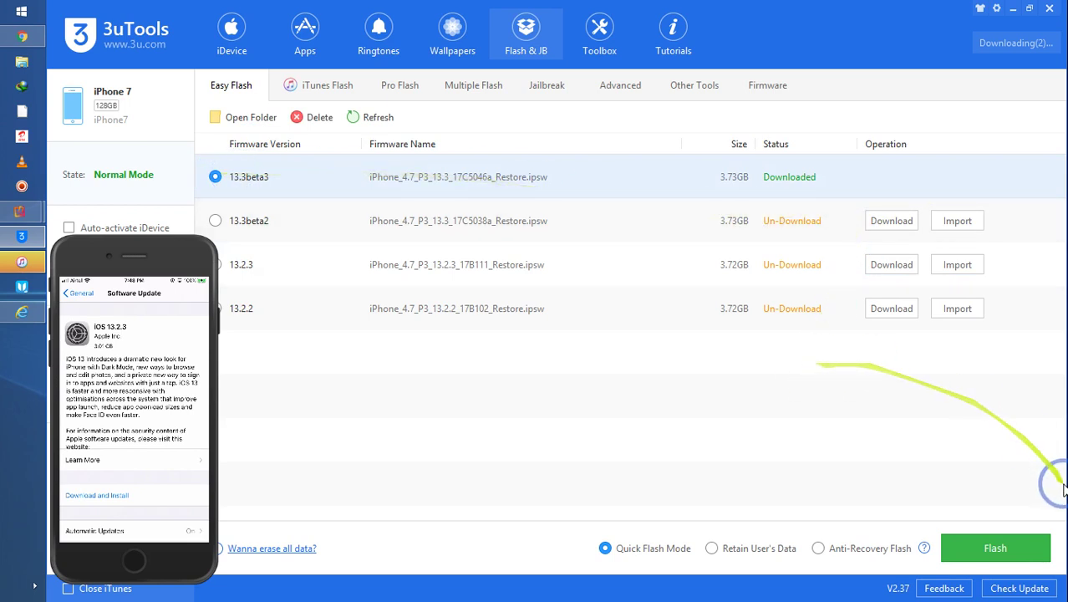
{"action": "left_click", "coordinate": [995, 558]}
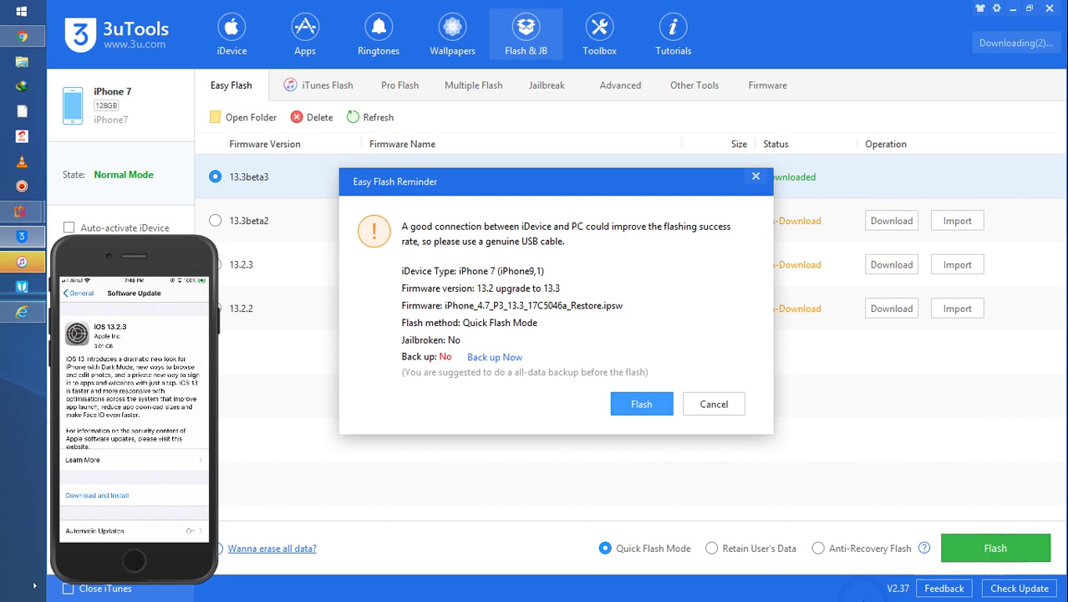
{"action": "left_click", "coordinate": [660, 422]}
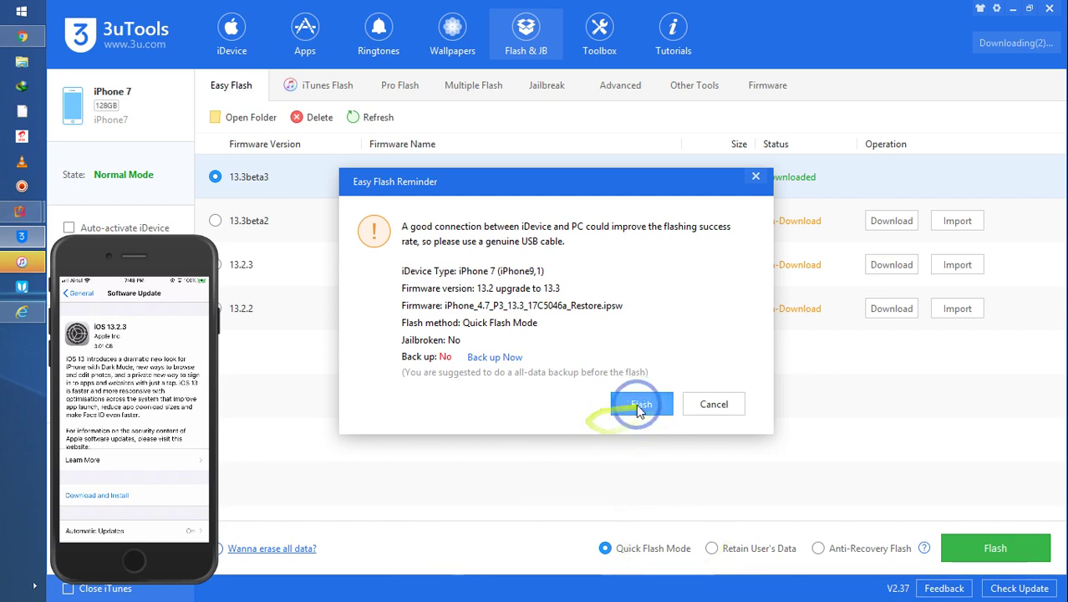
{"action": "left_click", "coordinate": [641, 403]}
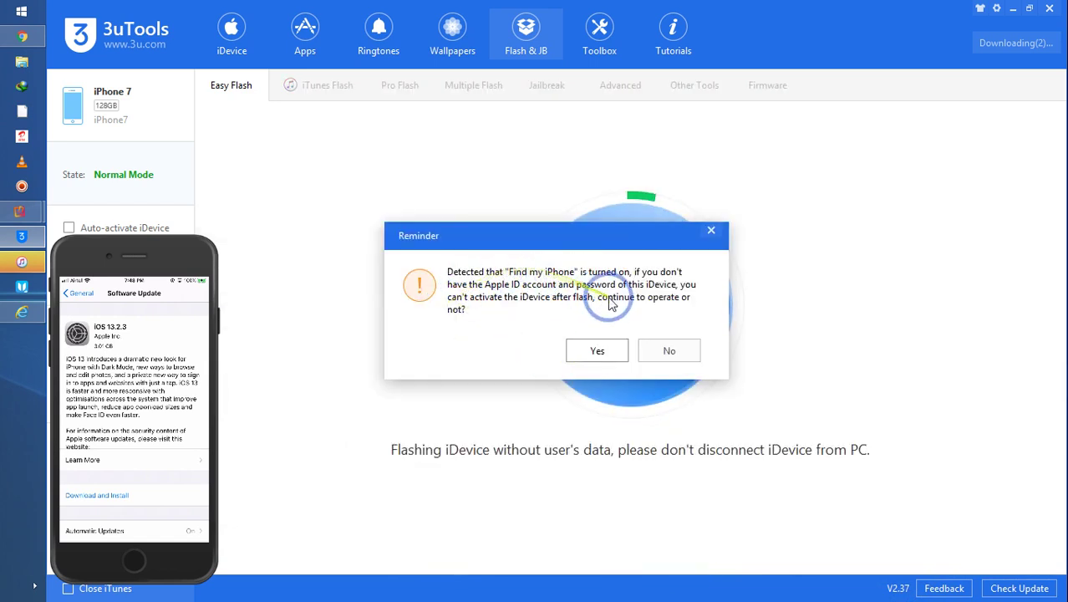
{"action": "left_click", "coordinate": [606, 355]}
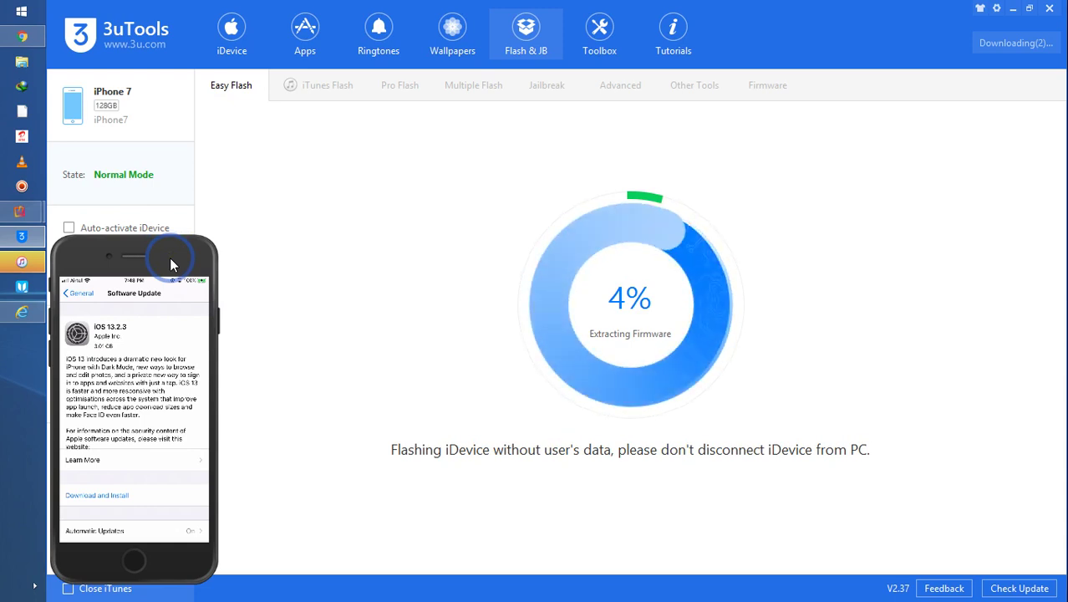
Step: Shift the phone mirror window slightly toward the flashing progress display
{"action": "mouse_move", "coordinate": [171, 265]}
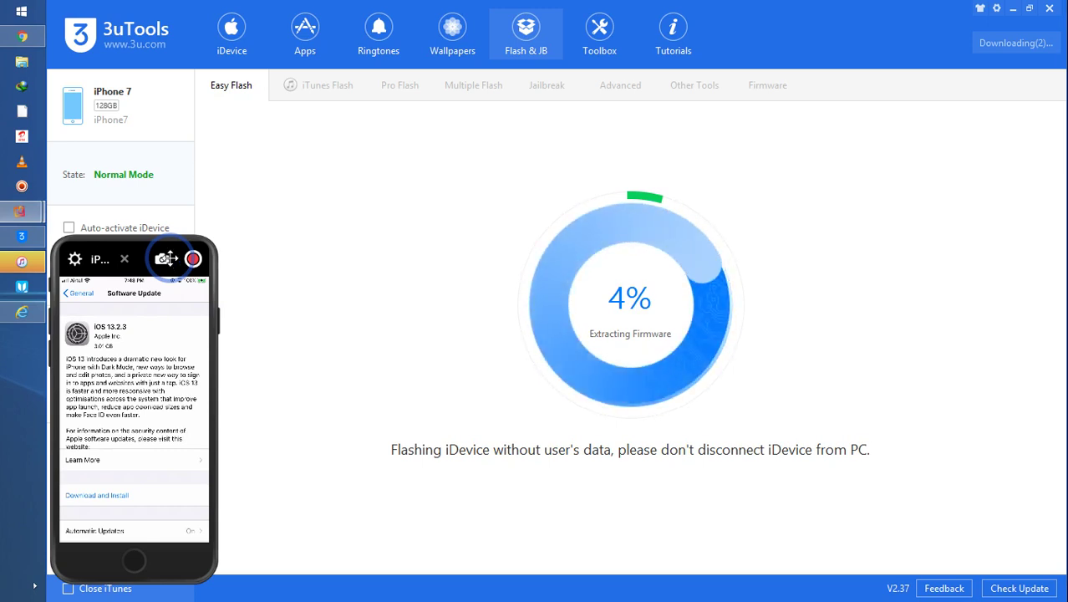
{"action": "left_click_drag", "start_coordinate": [167, 258], "coordinate": [171, 258]}
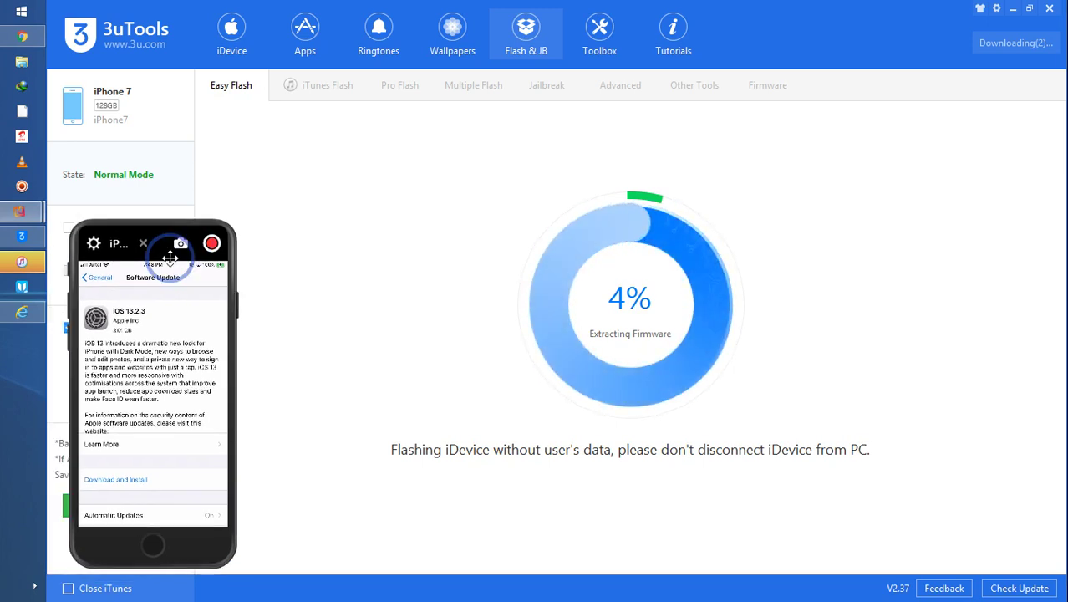